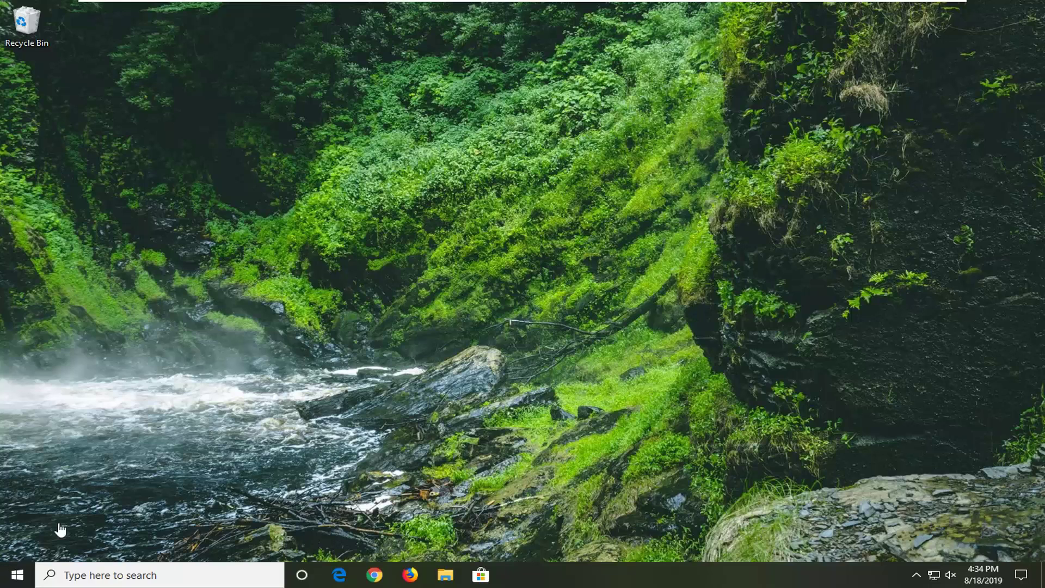
# - Search 'regedit' from Start and run Registry Editor as administrator
pyautogui.click(12, 578)
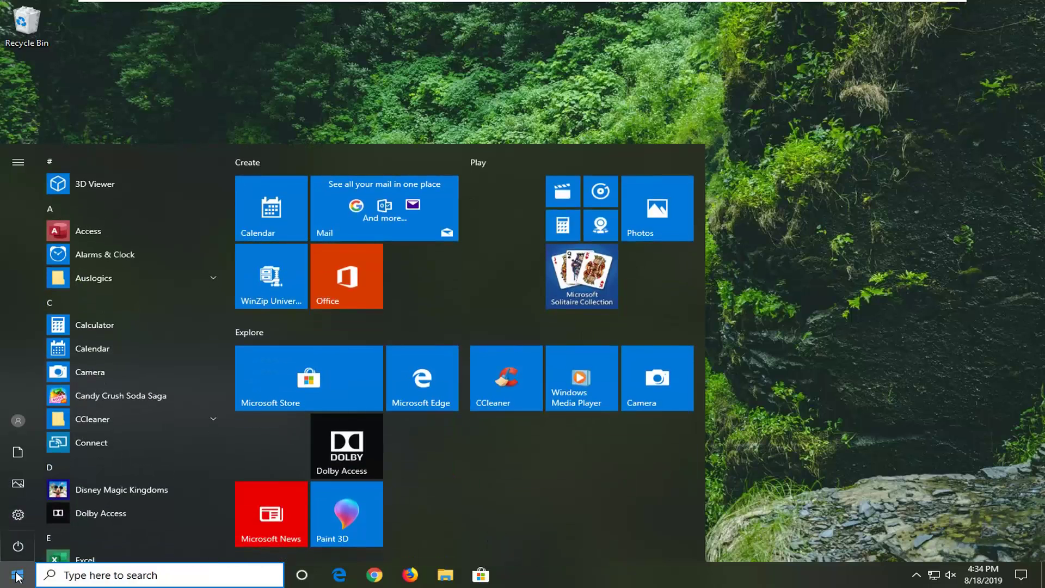
pyautogui.write('regedit')
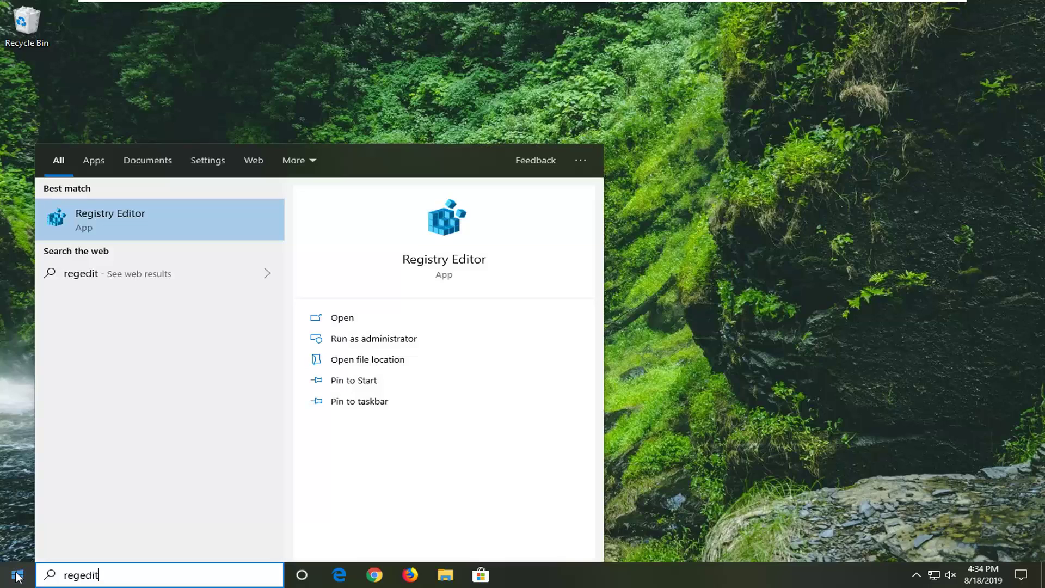
pyautogui.rightClick(103, 215)
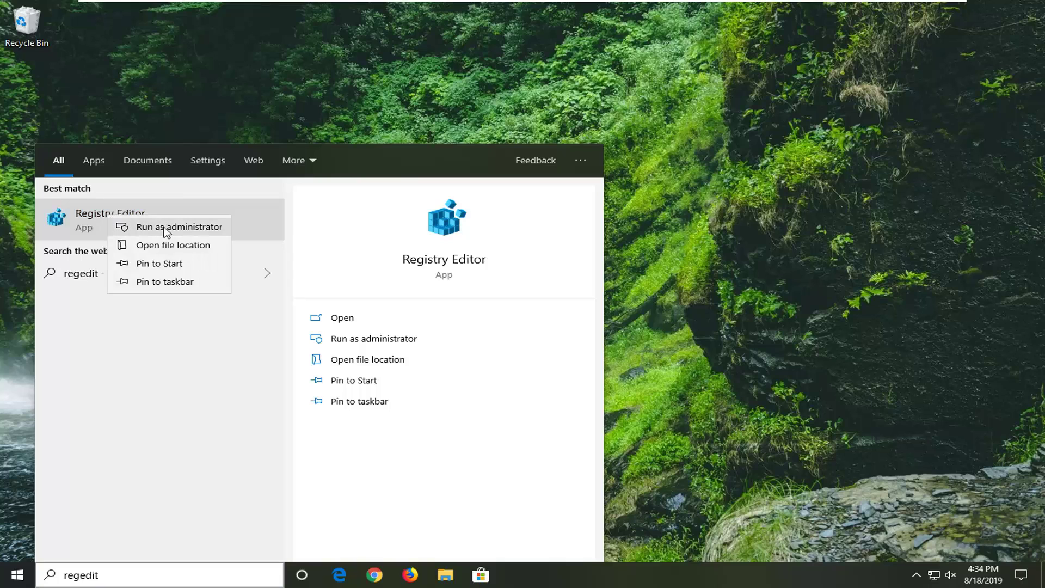
pyautogui.click(188, 227)
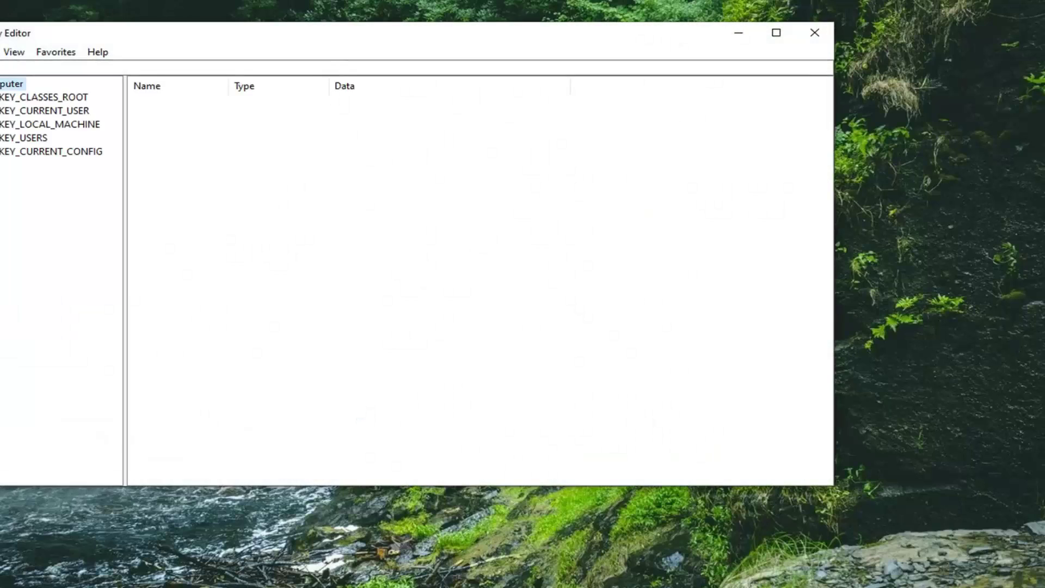
# - Move Registry Editor fully onscreen, cancel File > Export, and bring up File > Import
pyautogui.moveTo(329, 31); pyautogui.dragTo(464, 58)
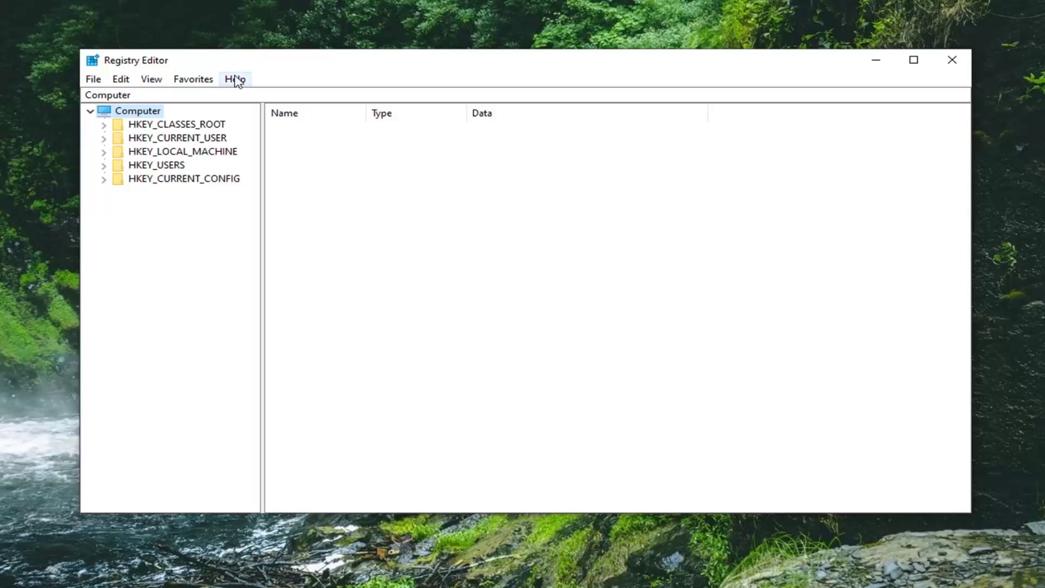
pyautogui.click(94, 81)
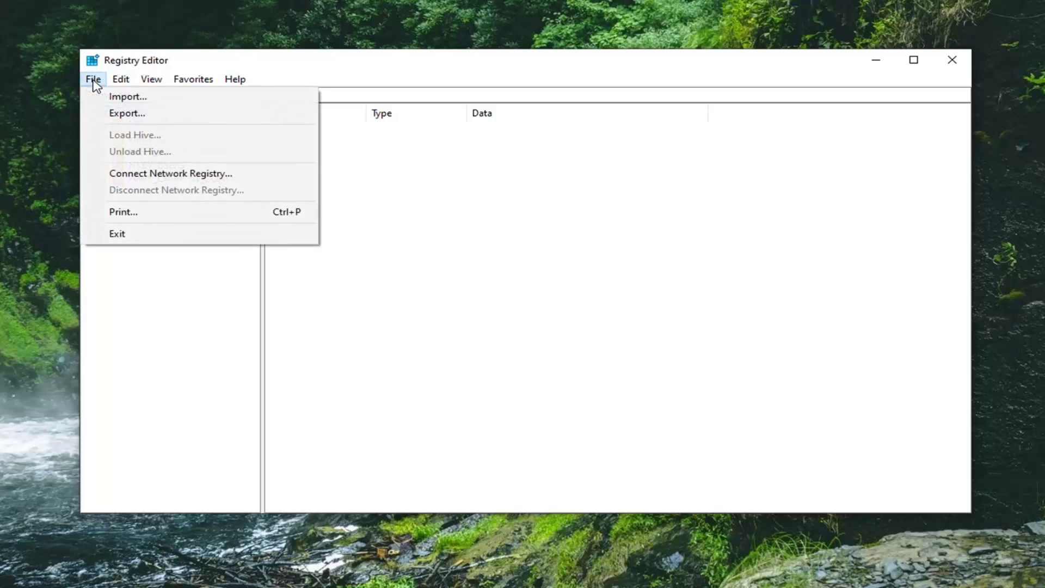
pyautogui.click(117, 114)
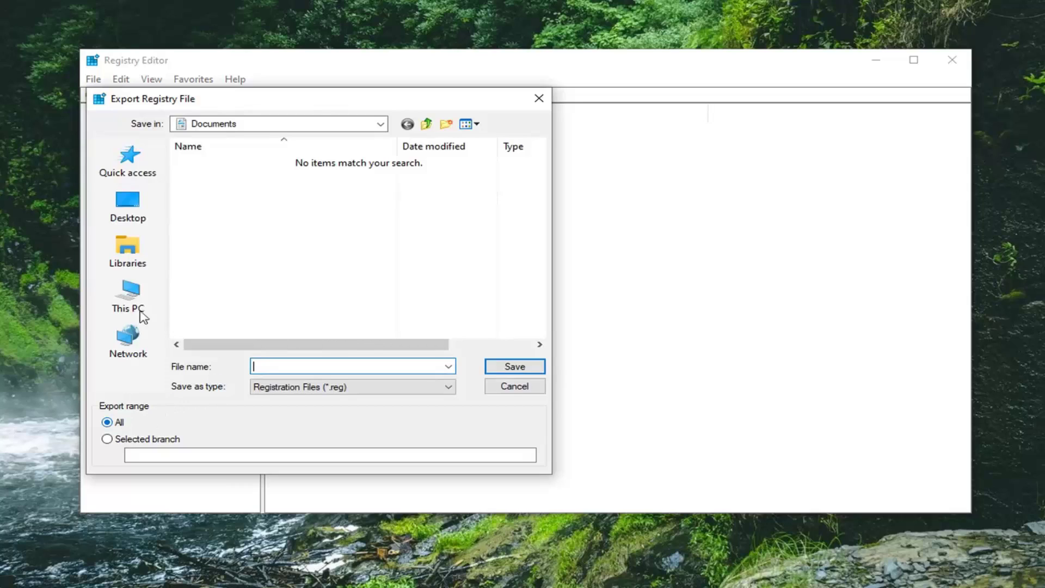
pyautogui.click(510, 387)
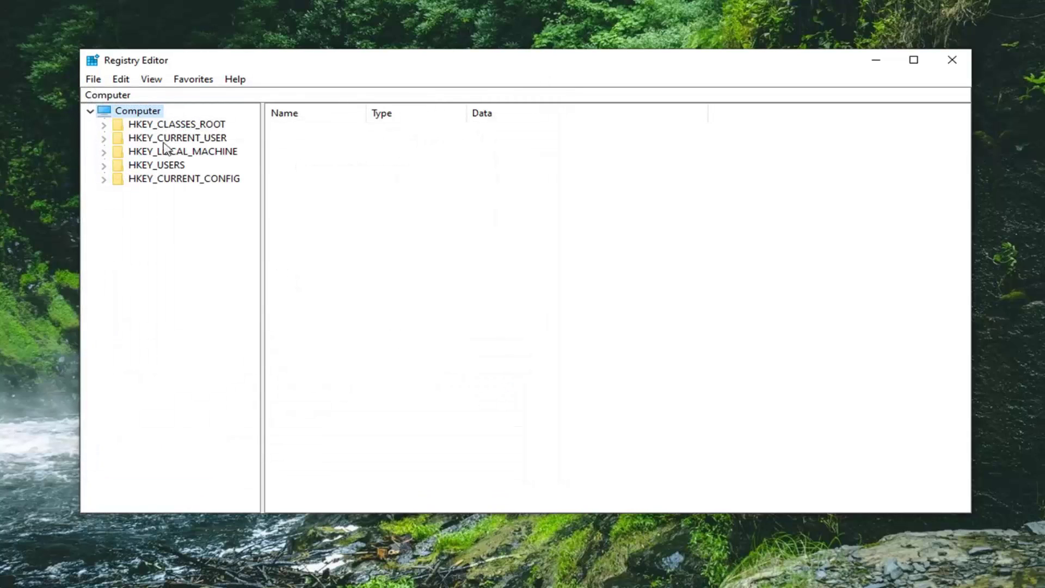
pyautogui.click(93, 79)
pyautogui.click(120, 97)
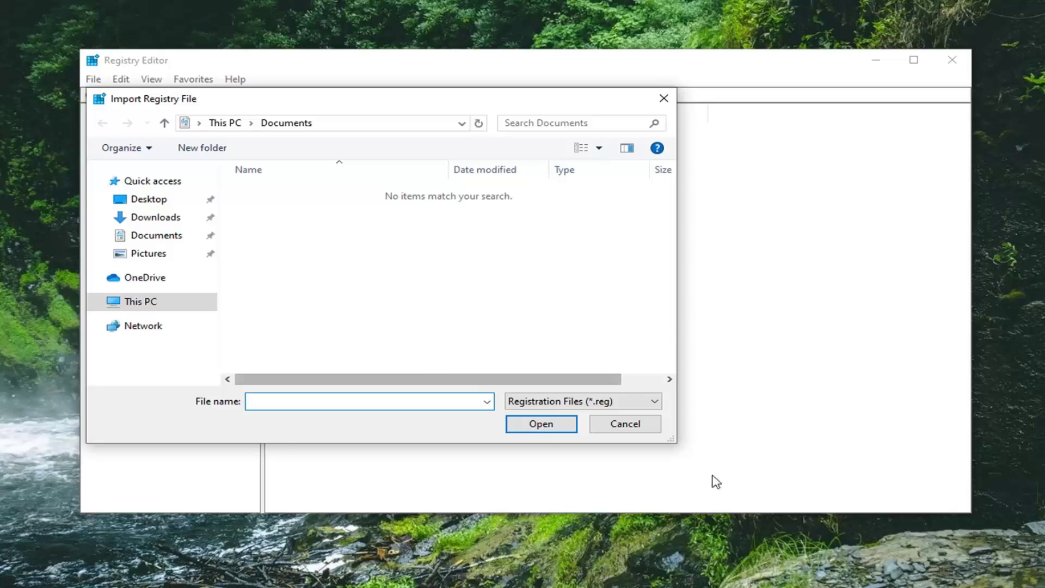
# - Cancel the import and expand HKEY_LOCAL_MACHINE, SYSTEM and CurrentControlSet
pyautogui.click(642, 428)
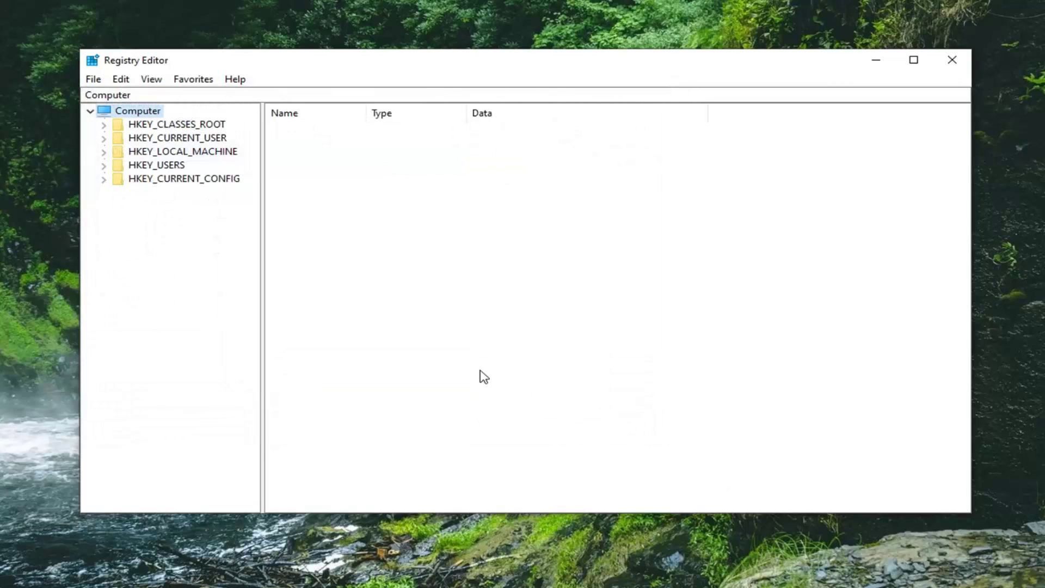
pyautogui.click(208, 154)
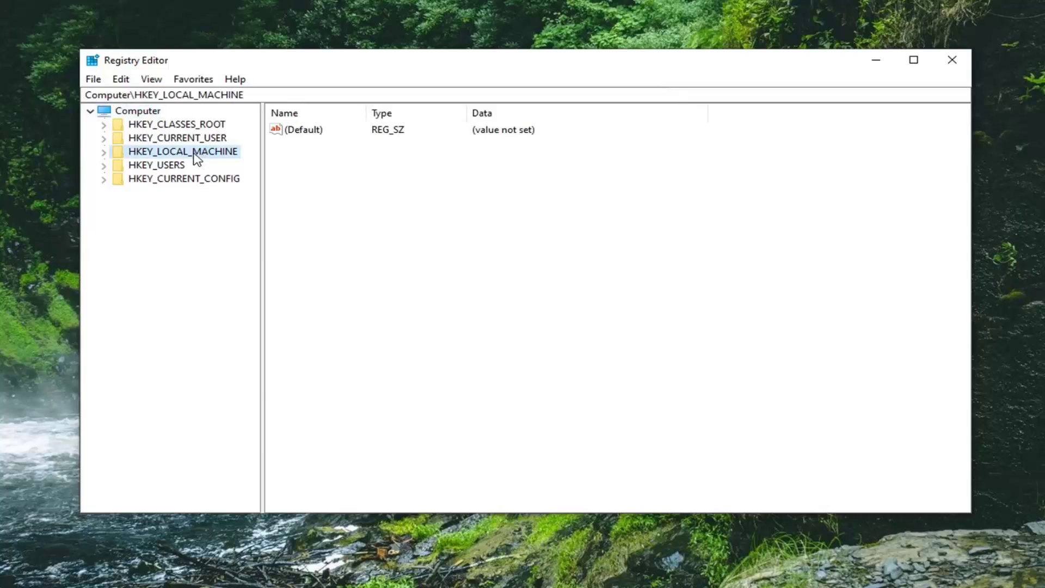
pyautogui.doubleClick(148, 157)
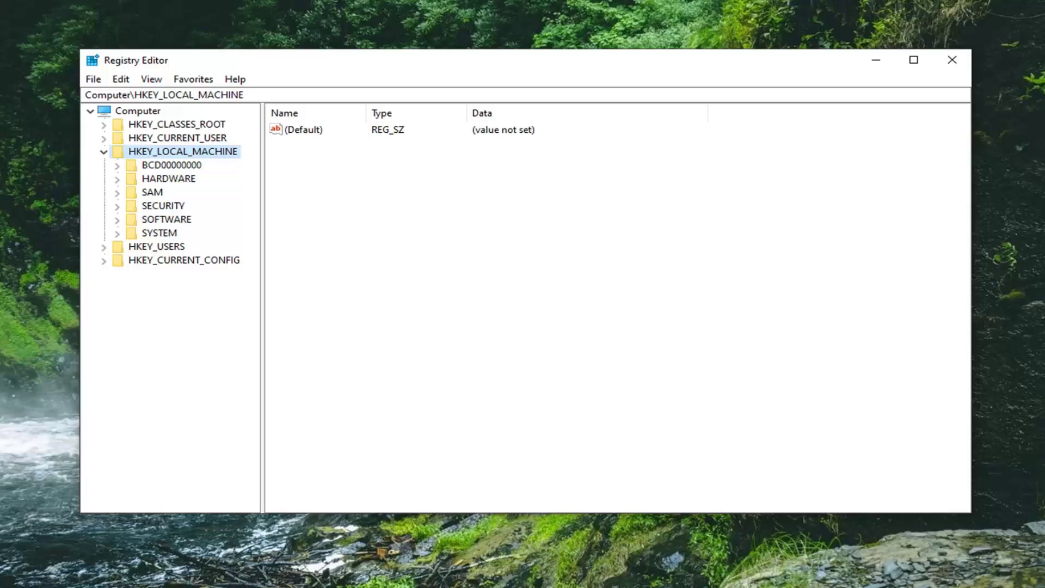
pyautogui.doubleClick(159, 234)
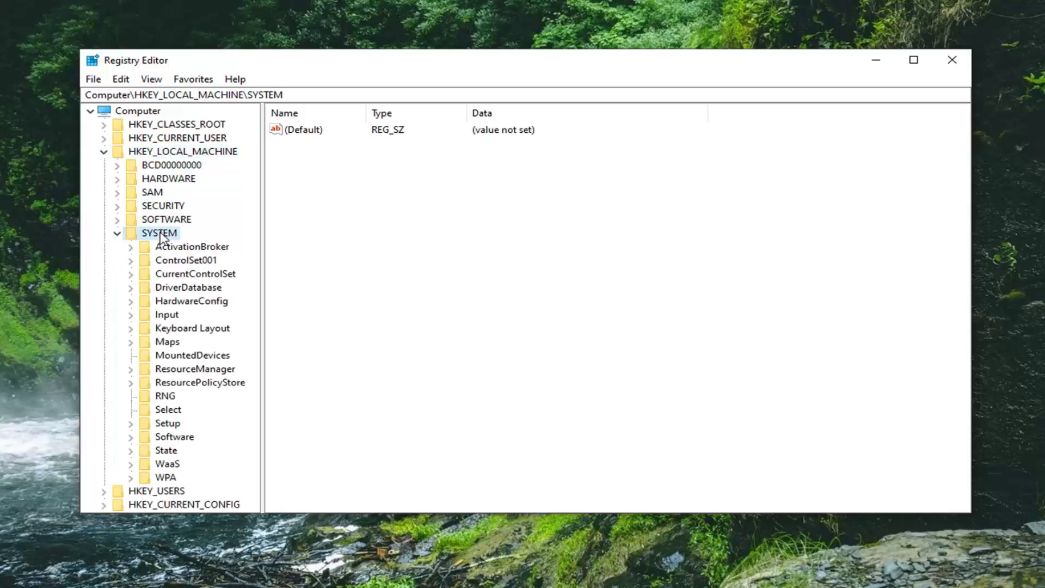
pyautogui.doubleClick(197, 276)
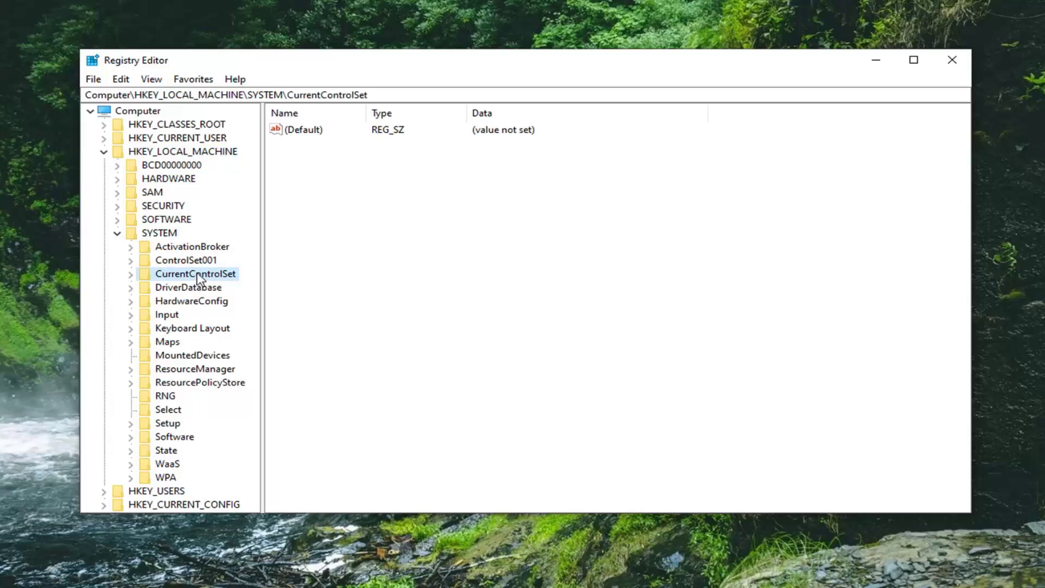
# - Expand Control, widen the key tree, and select and expand GraphicsDrivers
pyautogui.click(185, 289)
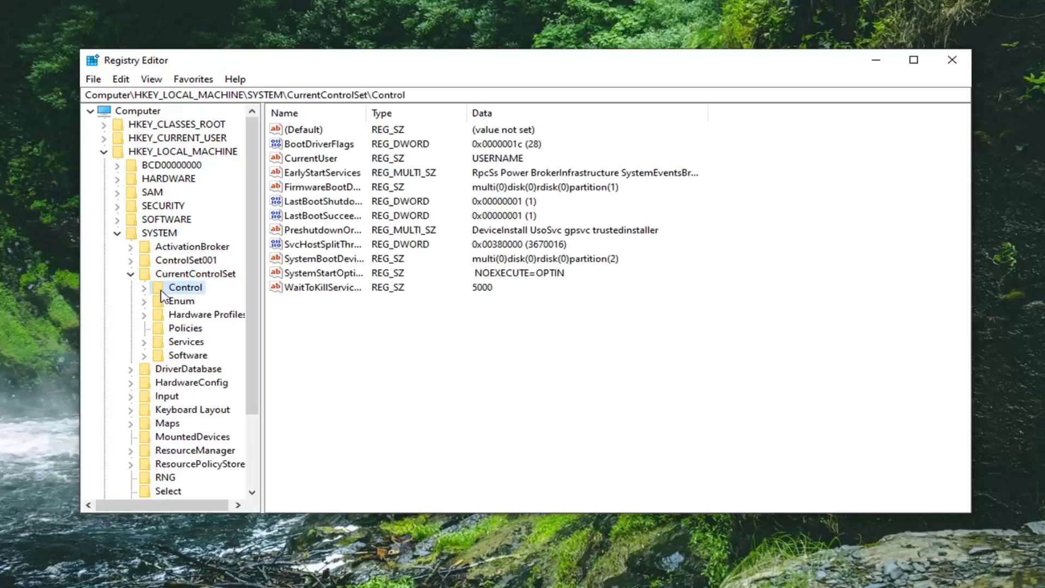
pyautogui.doubleClick(181, 288)
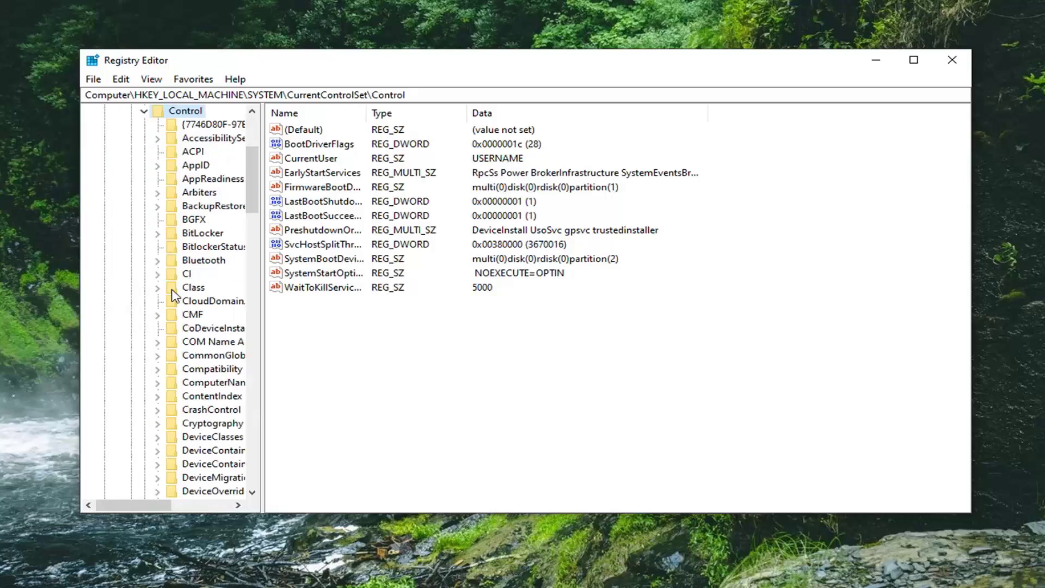
pyautogui.moveTo(263, 290); pyautogui.dragTo(396, 290)
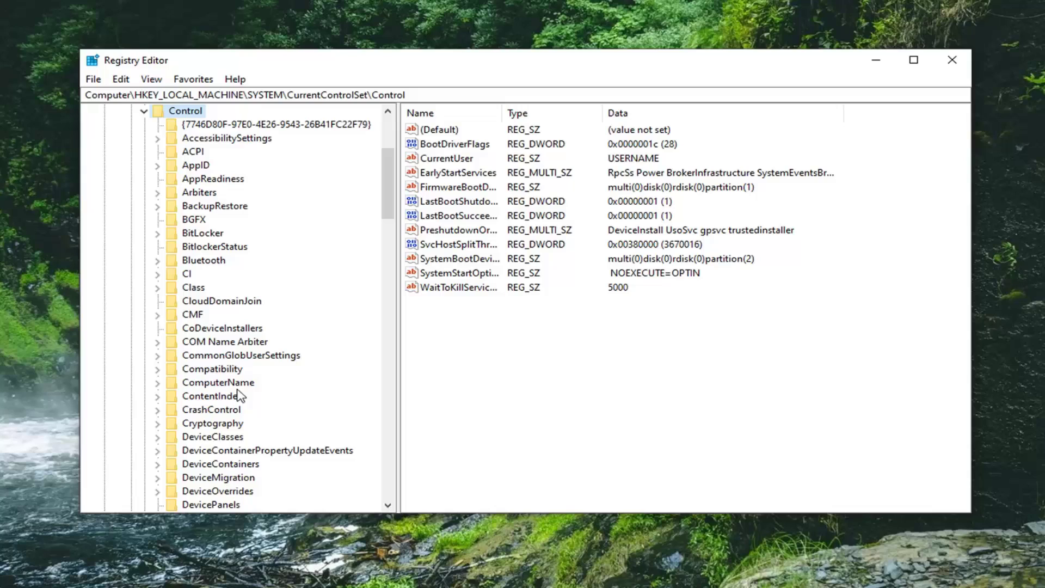
pyautogui.scroll(-2, 247, 340)
pyautogui.scroll(-5, 229, 384)
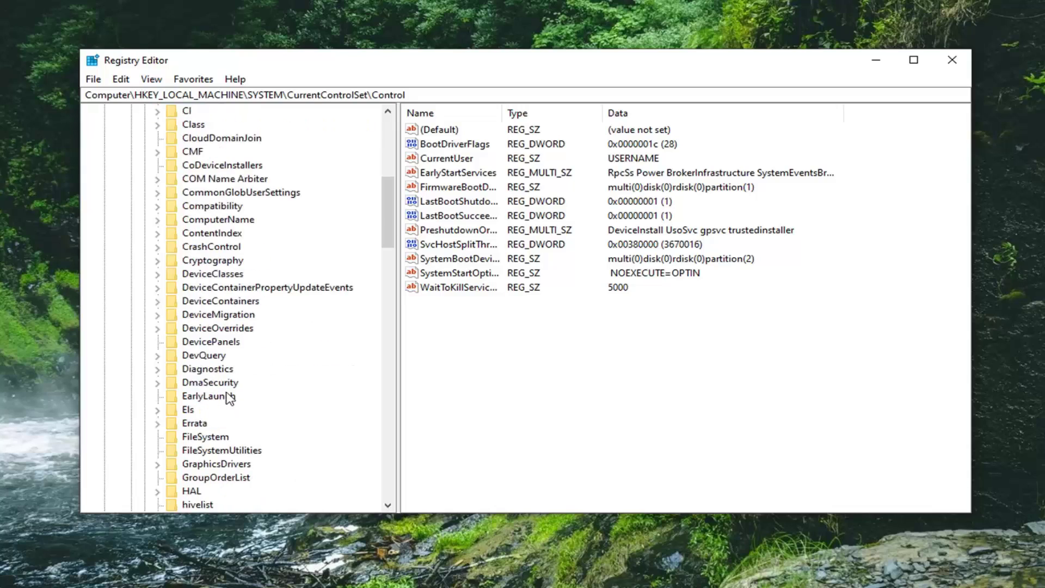
pyautogui.click(225, 345)
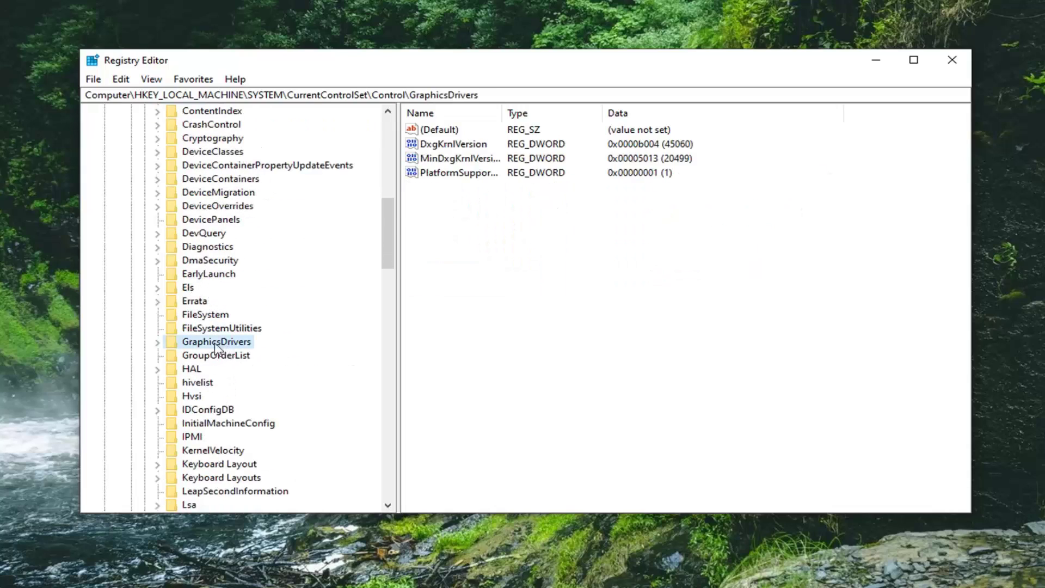
pyautogui.click(157, 343)
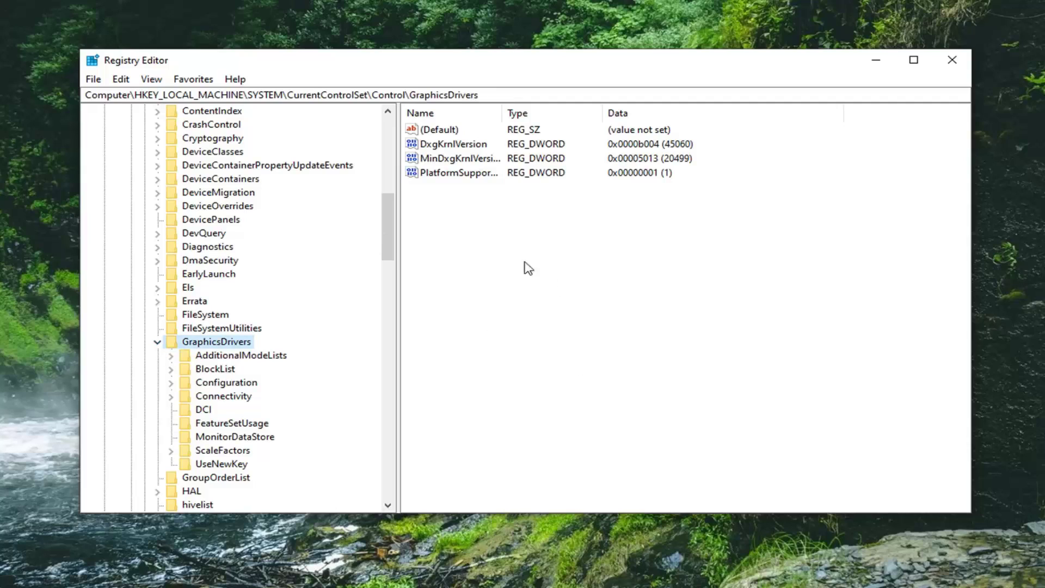
# - Create a new DWORD (32-bit) value named TdrLevel in GraphicsDrivers
pyautogui.rightClick(439, 209)
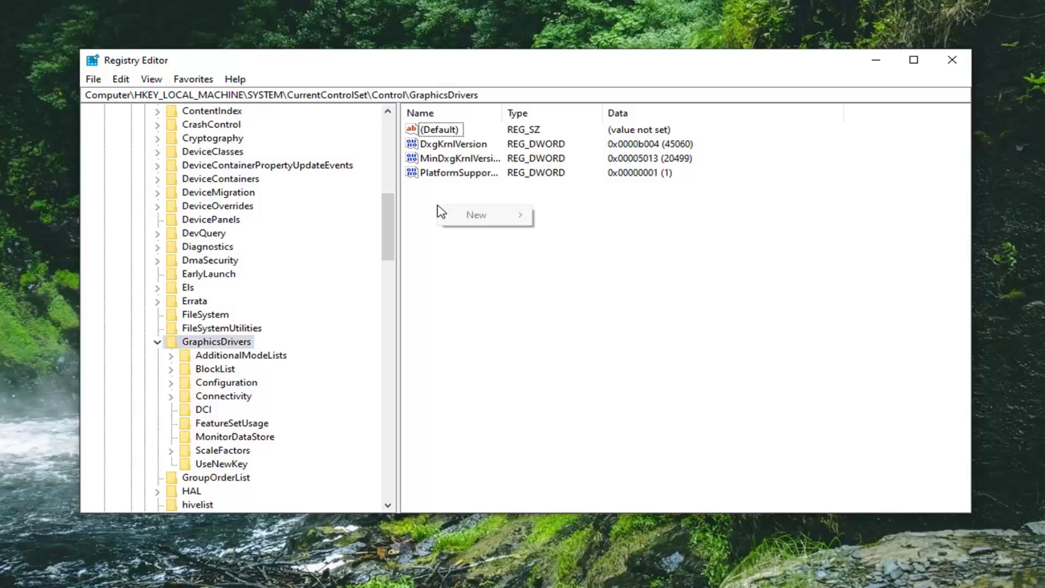
pyautogui.moveTo(472, 214)
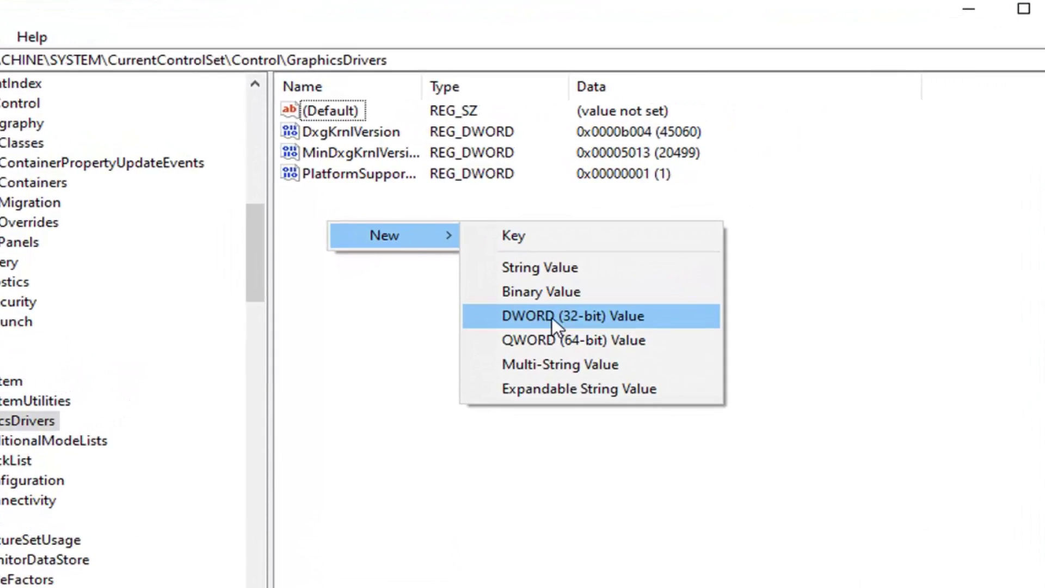
pyautogui.click(553, 318)
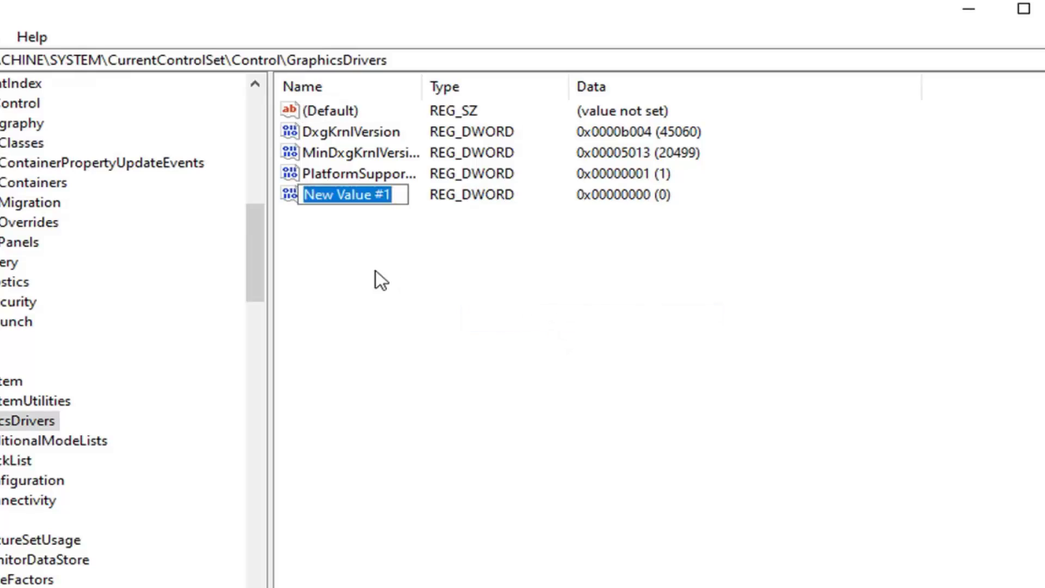
pyautogui.write('Tdr')
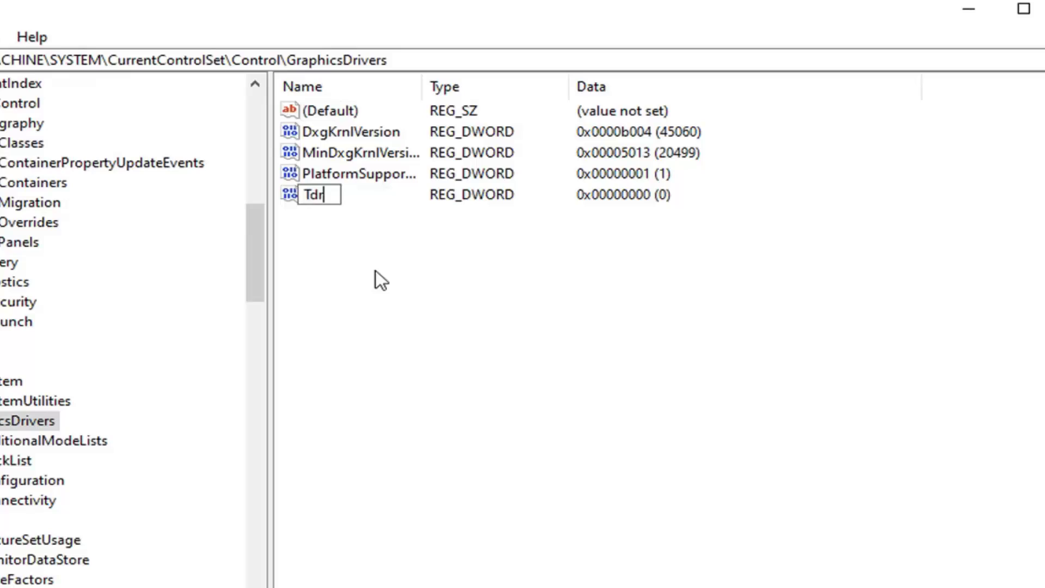
pyautogui.write('Level')
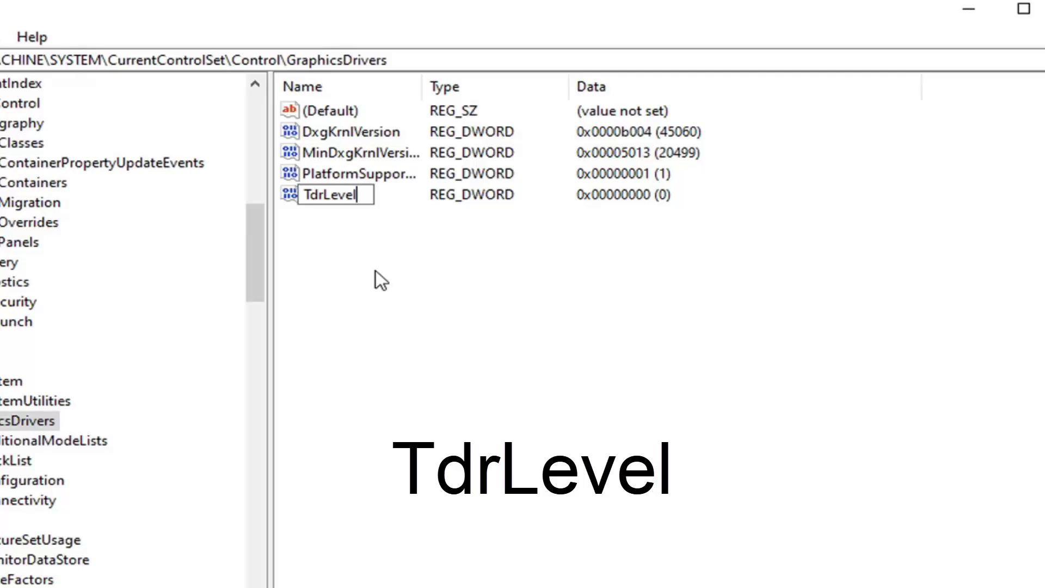
pyautogui.press('Return')
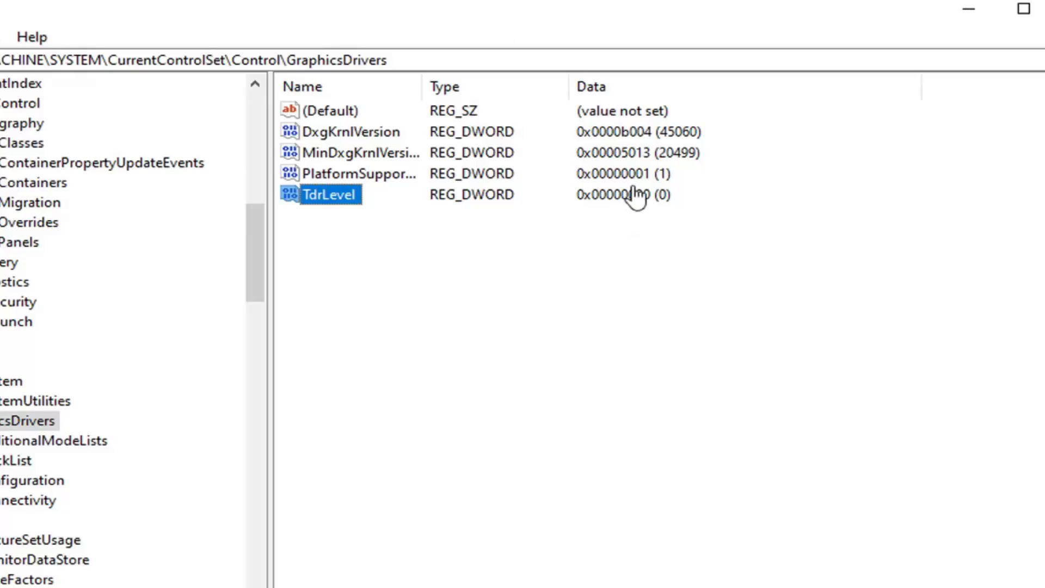
# - Confirm TdrLevel's value data as 0 with Hexadecimal base and save it
pyautogui.doubleClick(326, 194)
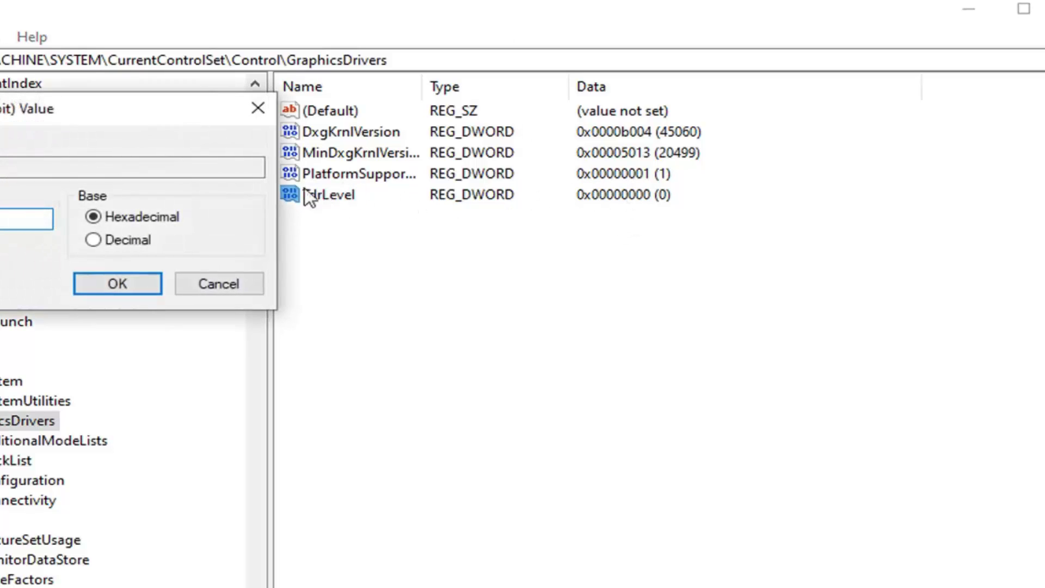
pyautogui.moveTo(132, 109); pyautogui.dragTo(456, 188)
pyautogui.click(223, 296)
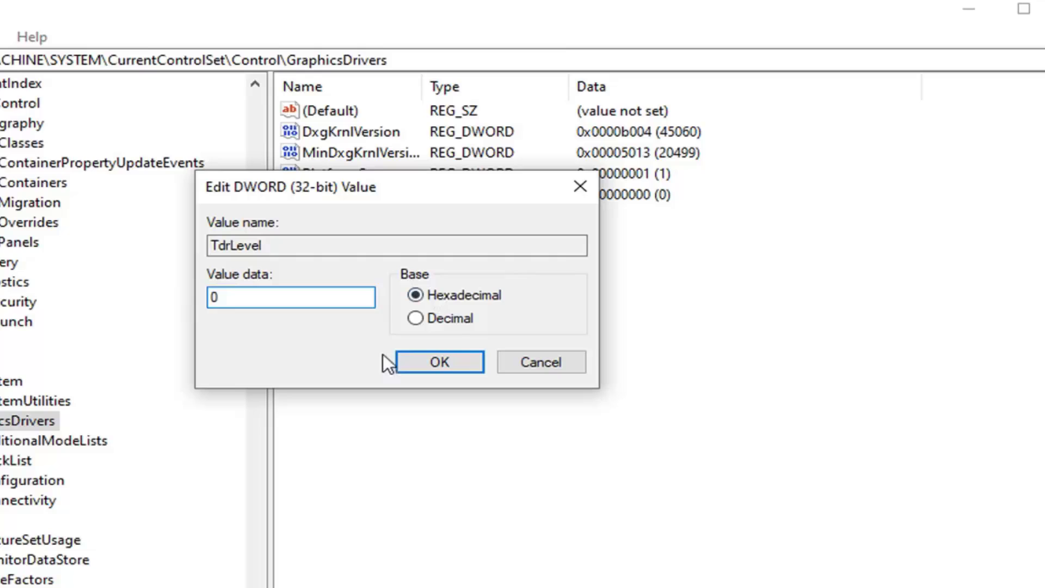
pyautogui.click(420, 319)
pyautogui.click(416, 295)
pyautogui.moveTo(276, 186); pyautogui.dragTo(350, 251)
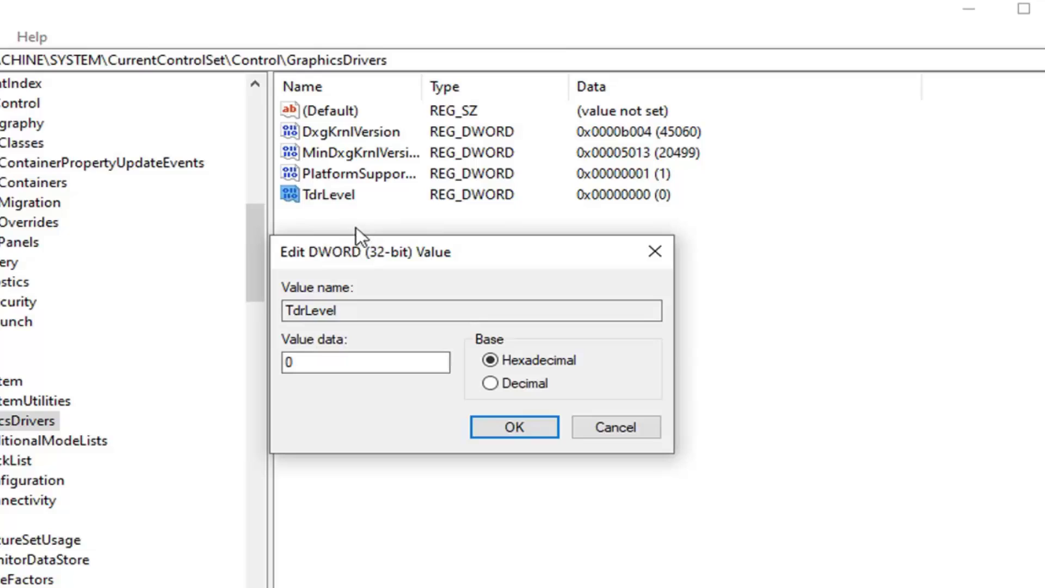
pyautogui.click(505, 428)
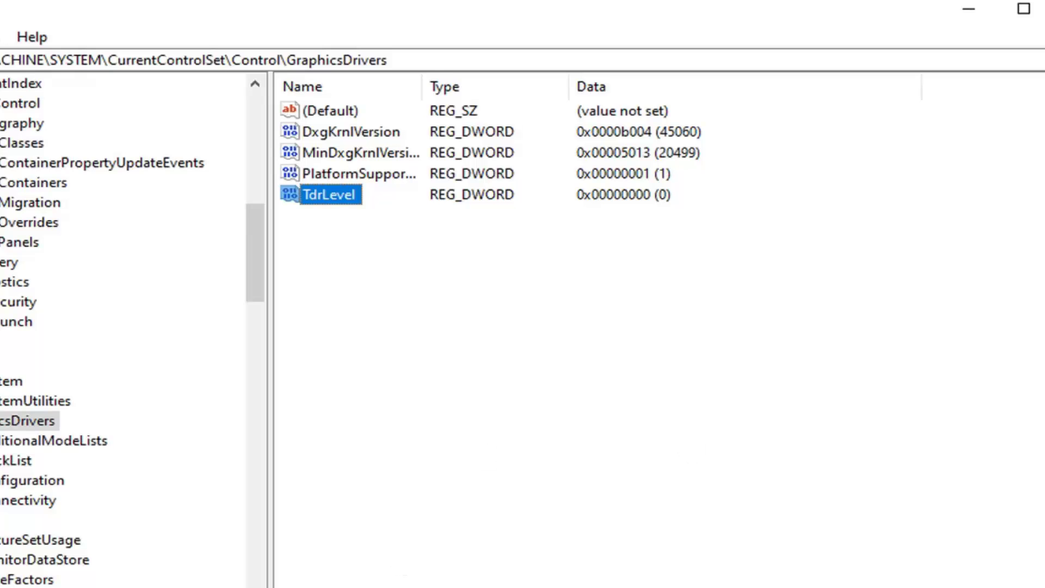
# - Collapse Control, CurrentControlSet, SYSTEM and HKEY_LOCAL_MACHINE back to Computer, then close Registry Editor
pyautogui.scroll(10, 32, 381)
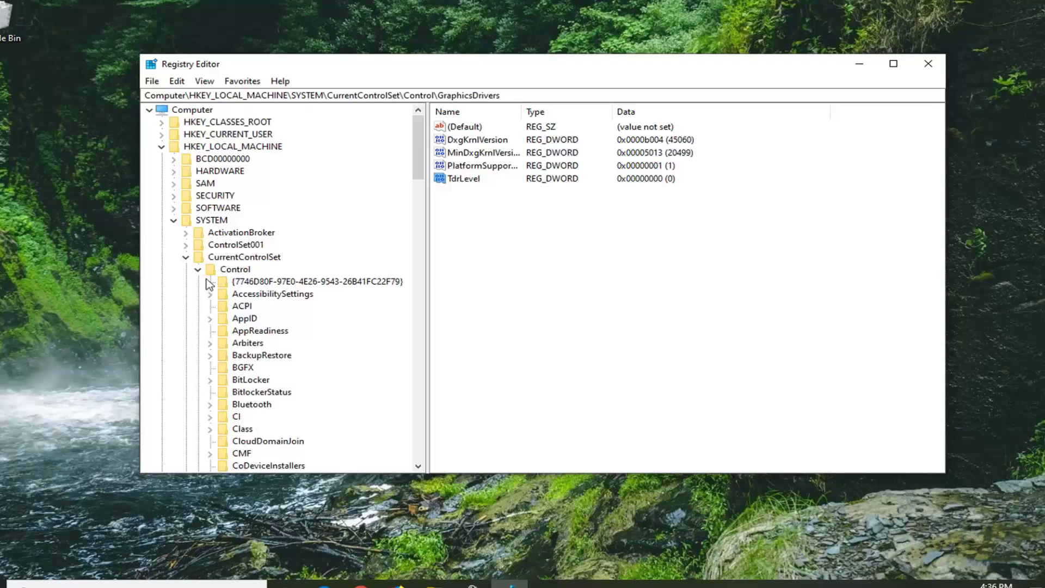
pyautogui.click(198, 269)
pyautogui.click(186, 256)
pyautogui.click(174, 220)
pyautogui.click(161, 146)
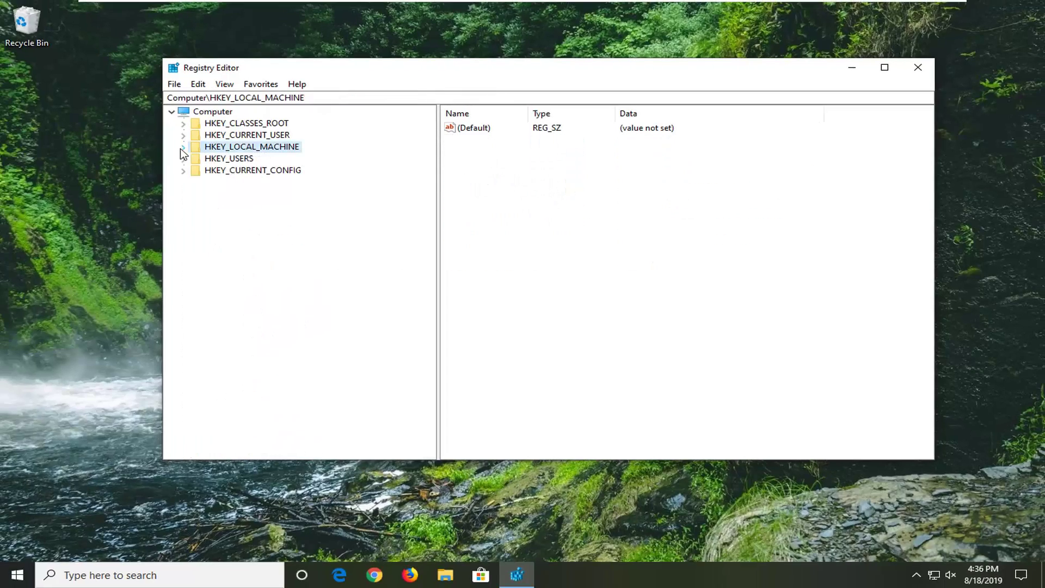
pyautogui.click(212, 111)
pyautogui.click(918, 67)
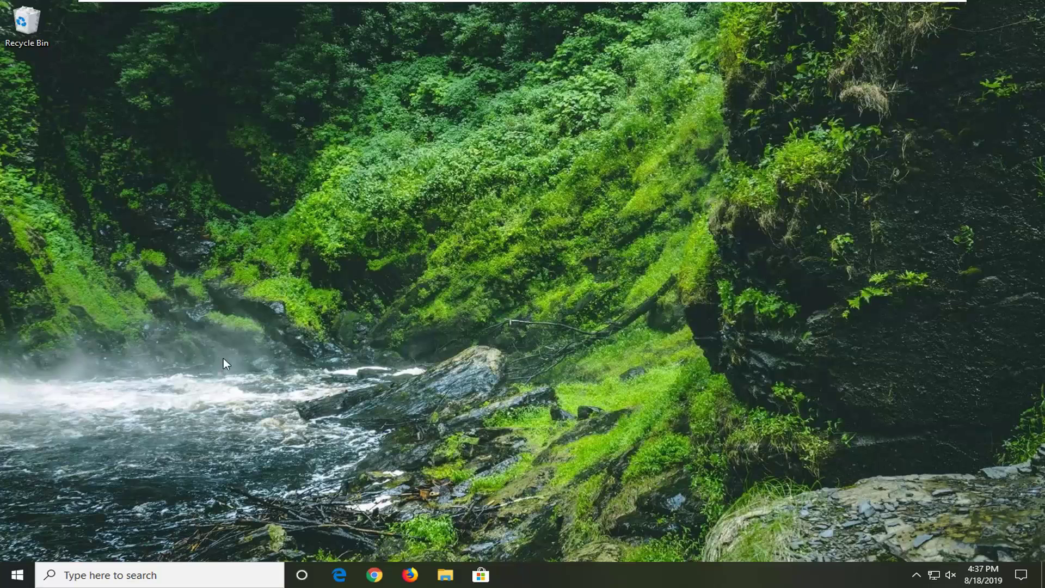
# - Search 'device manager' from Start and launch Device Manager
pyautogui.click(17, 575)
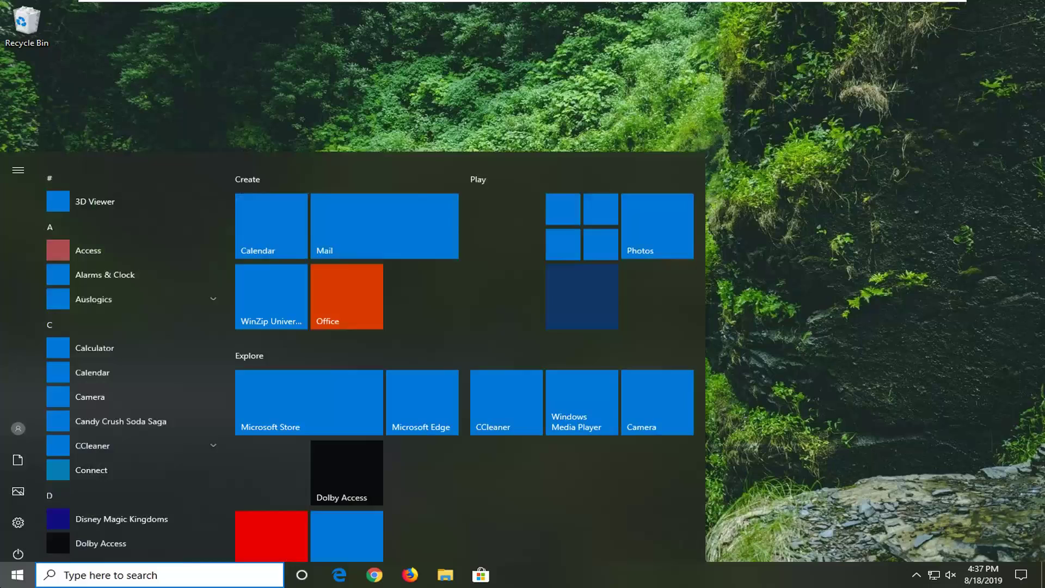
pyautogui.write('device ma')
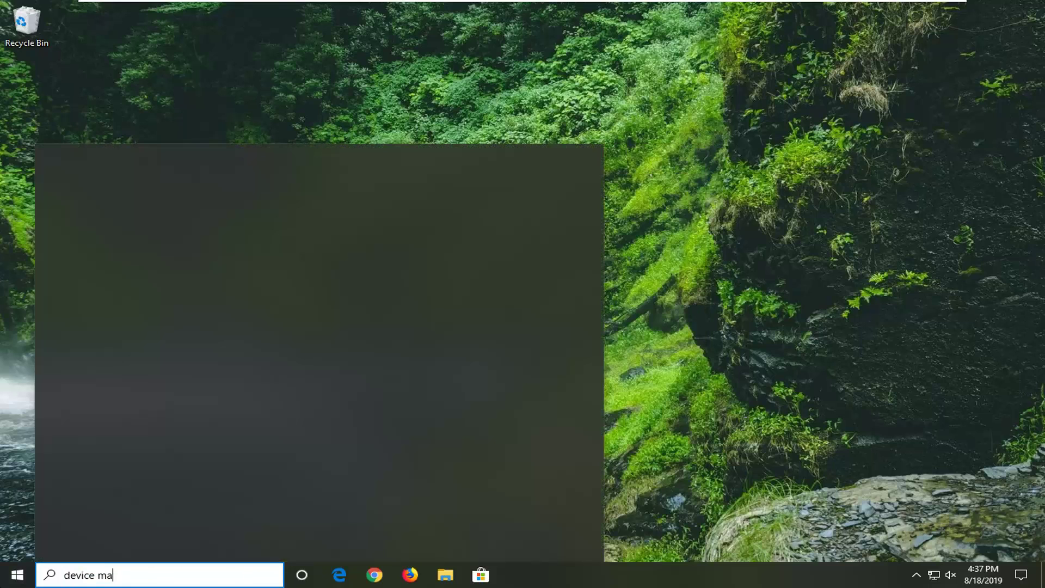
pyautogui.write('nager')
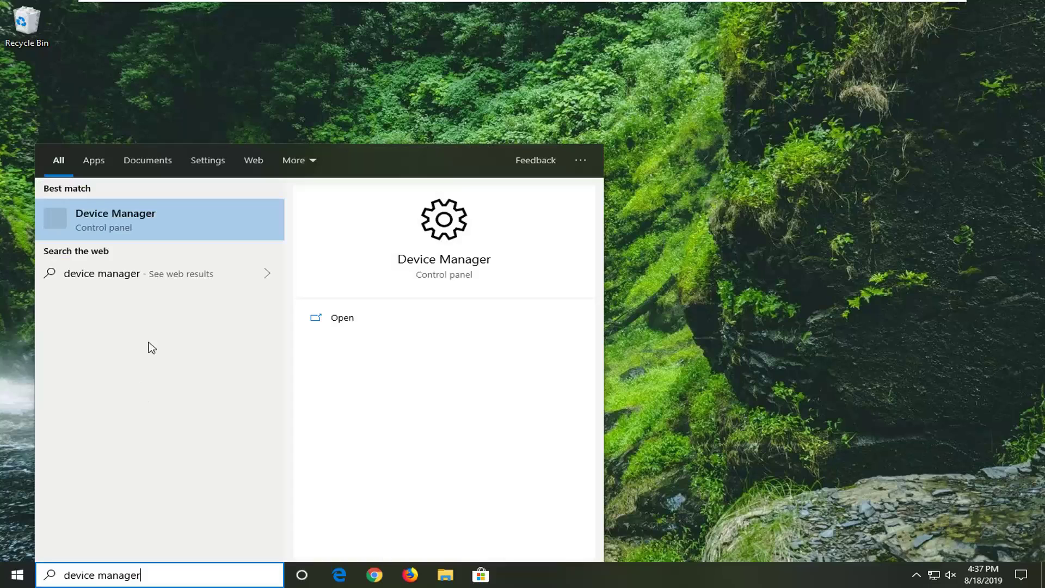
pyautogui.click(119, 219)
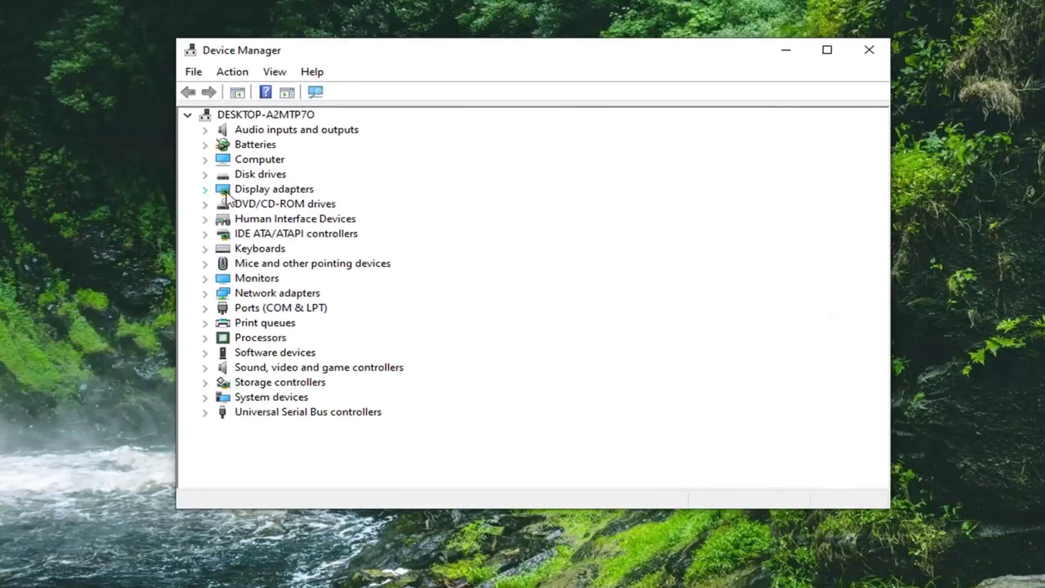
# - Expand Display adapters and choose Update driver for the VMware SVGA 3D adapter
pyautogui.click(63, 161)
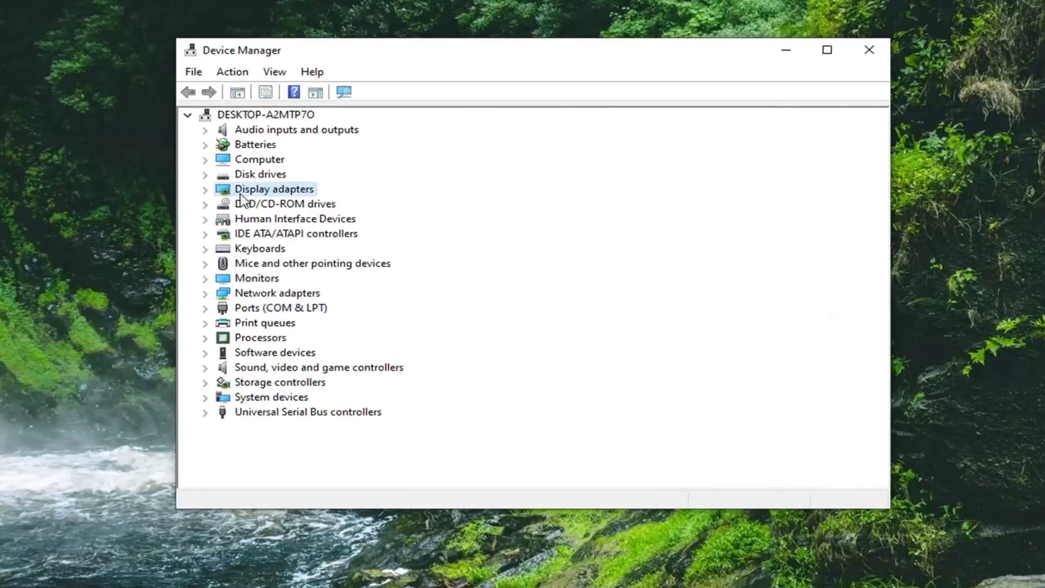
pyautogui.click(205, 190)
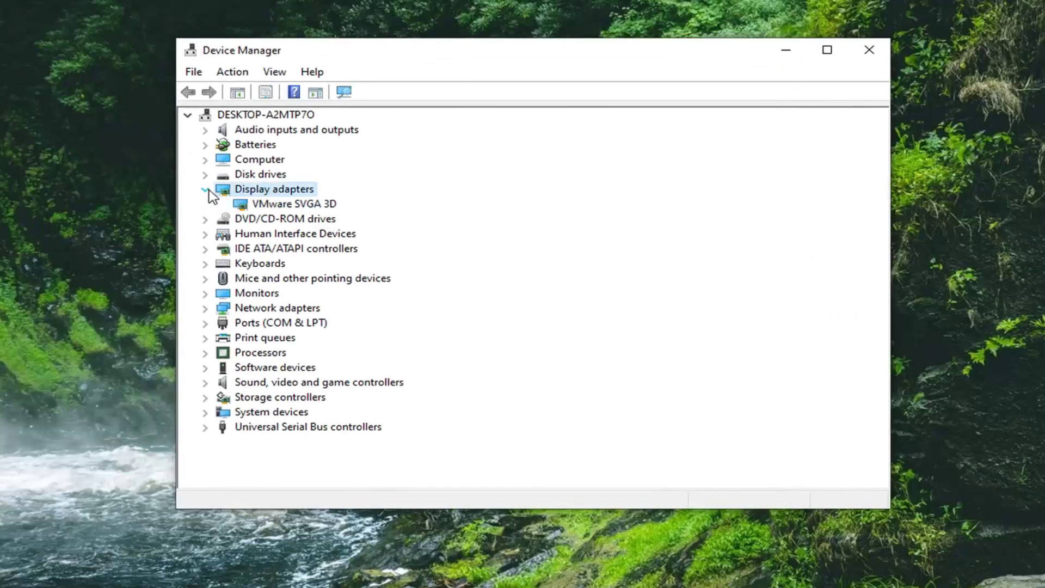
pyautogui.click(287, 209)
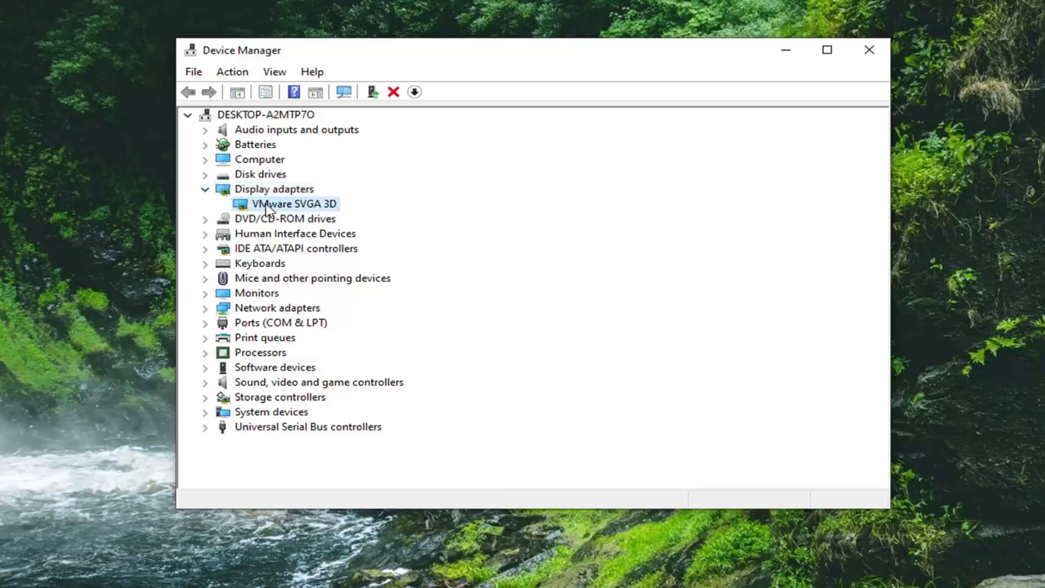
pyautogui.rightClick(267, 208)
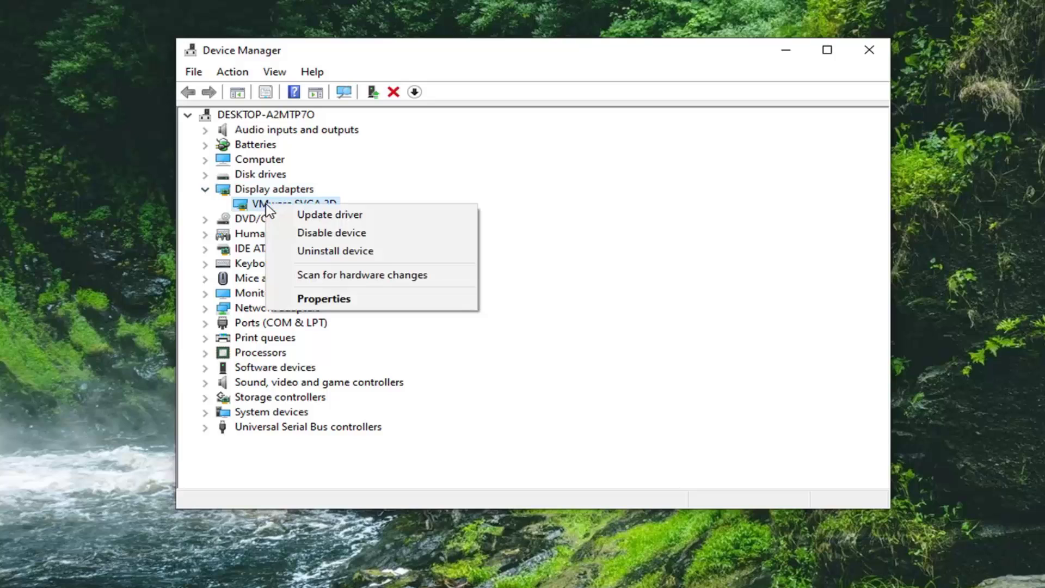
pyautogui.click(333, 214)
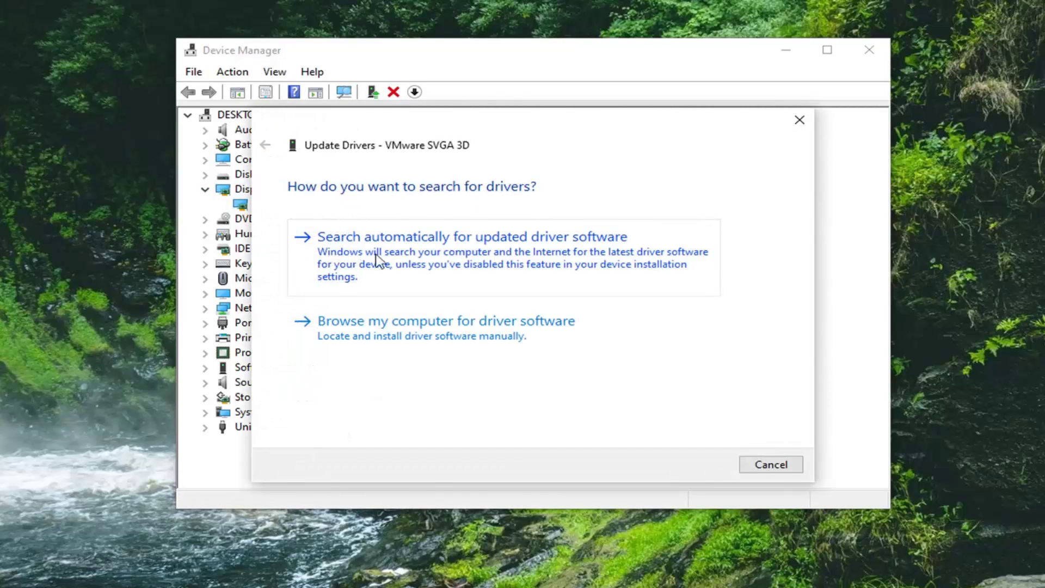
# - Run the automatic search for updated VMware SVGA 3D driver software
pyautogui.click(524, 263)
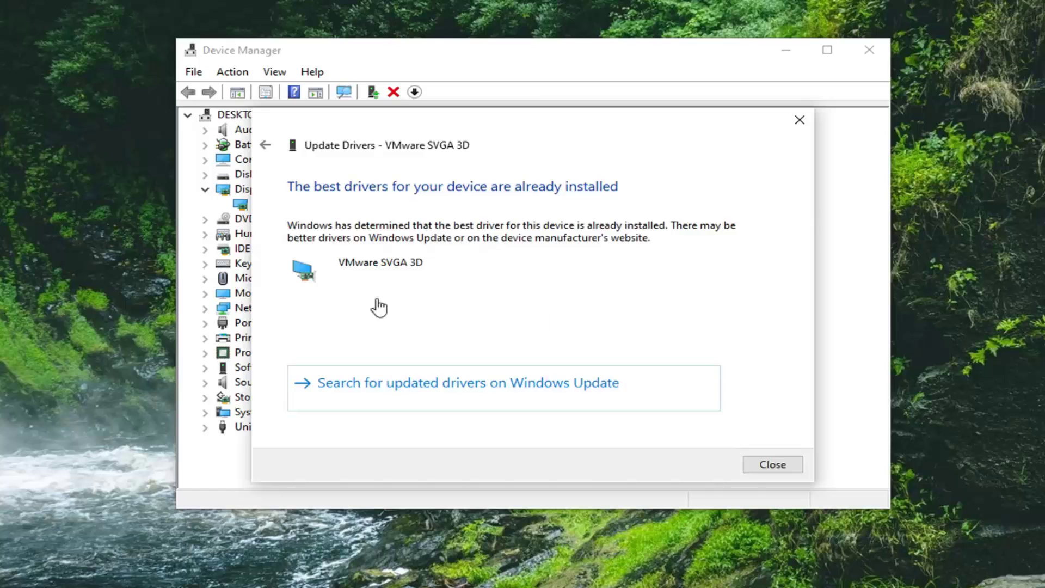
# - Close the Update Drivers result saying the best drivers are already installed
pyautogui.click(774, 464)
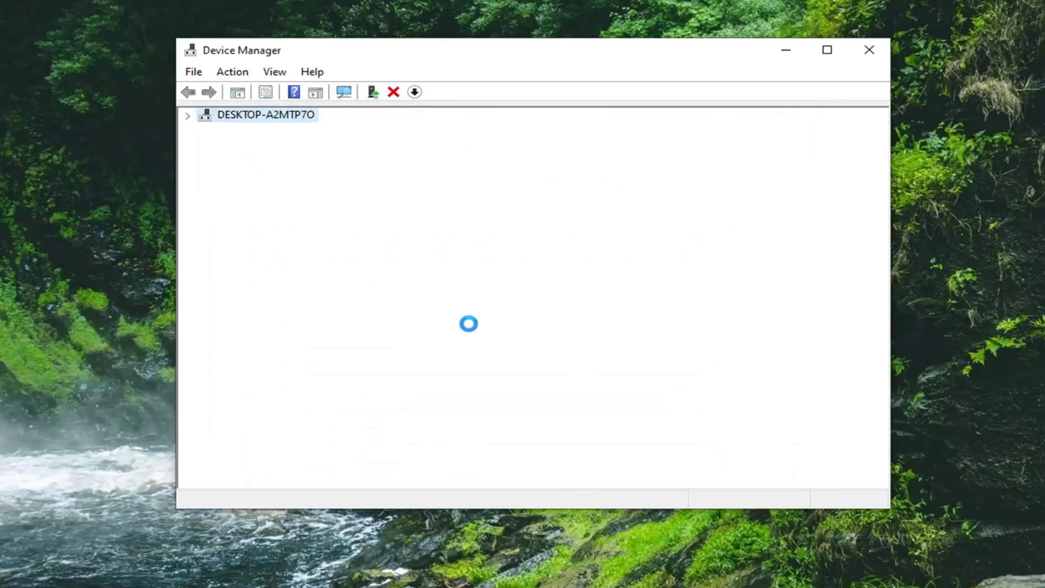